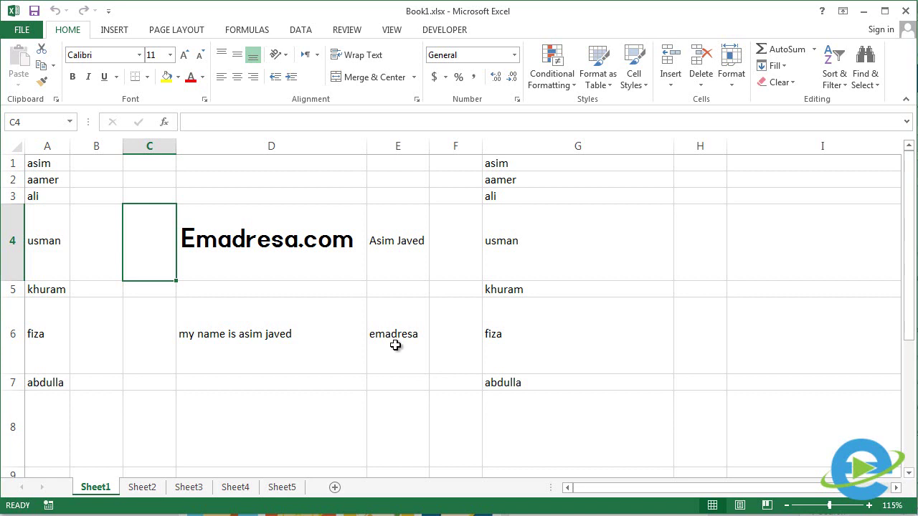
Make emadresa in E6 18 pt, bold and double-underlined, auto-fitting column E to it.
{"action": "left_click", "coordinate": [395, 345]}
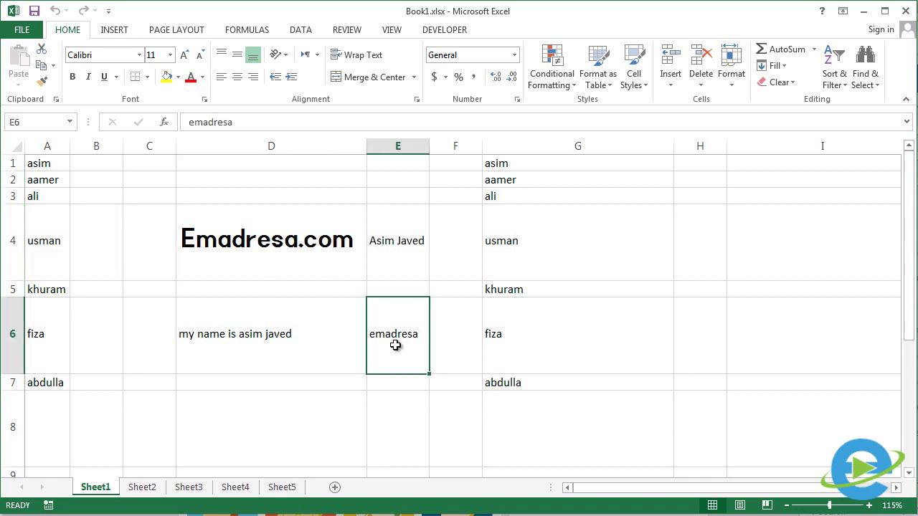
{"action": "left_click", "coordinate": [170, 55]}
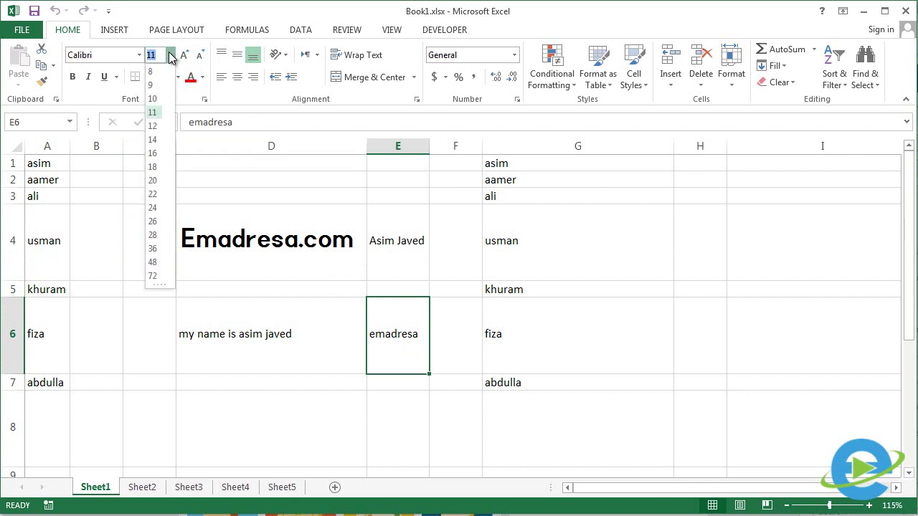
{"action": "left_click", "coordinate": [157, 168]}
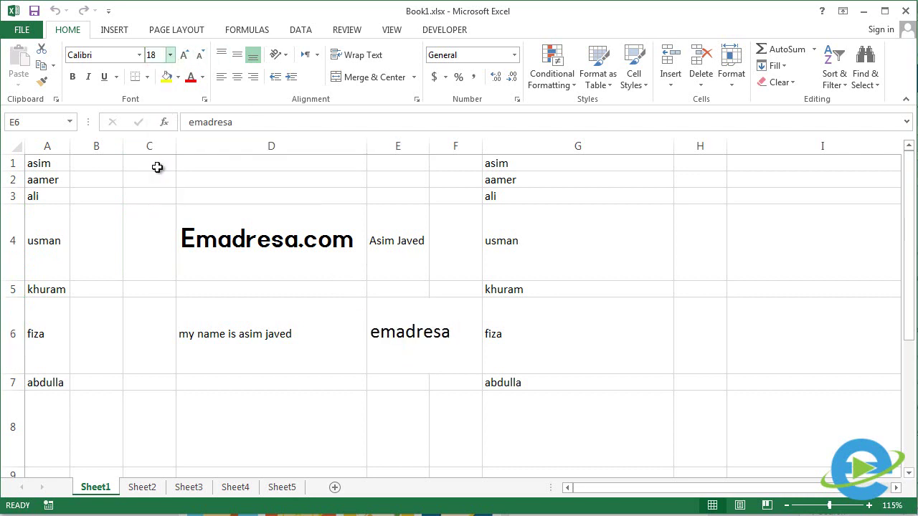
{"action": "double_click", "coordinate": [428, 147]}
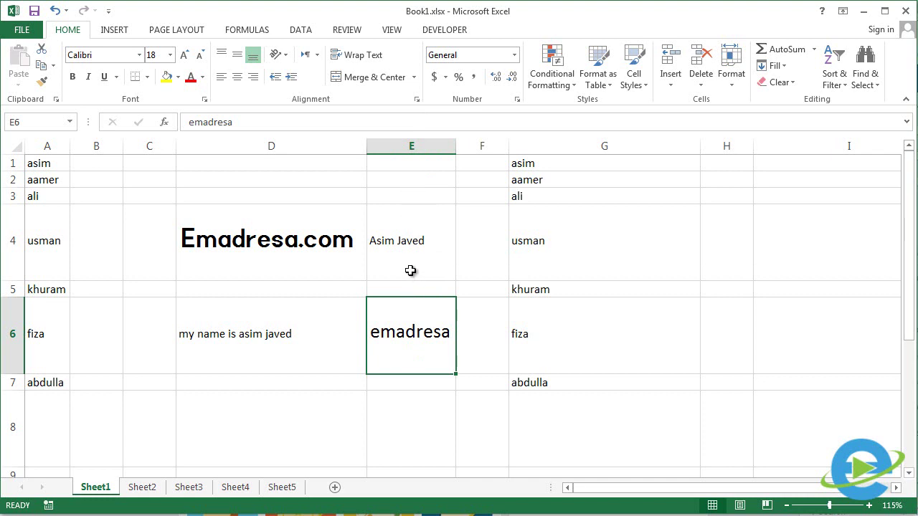
{"action": "left_click", "coordinate": [74, 80]}
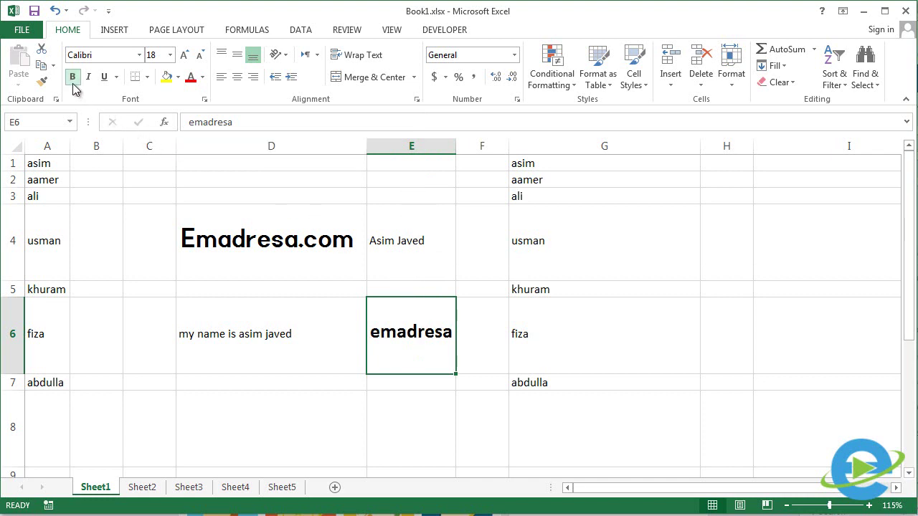
{"action": "left_click", "coordinate": [115, 77]}
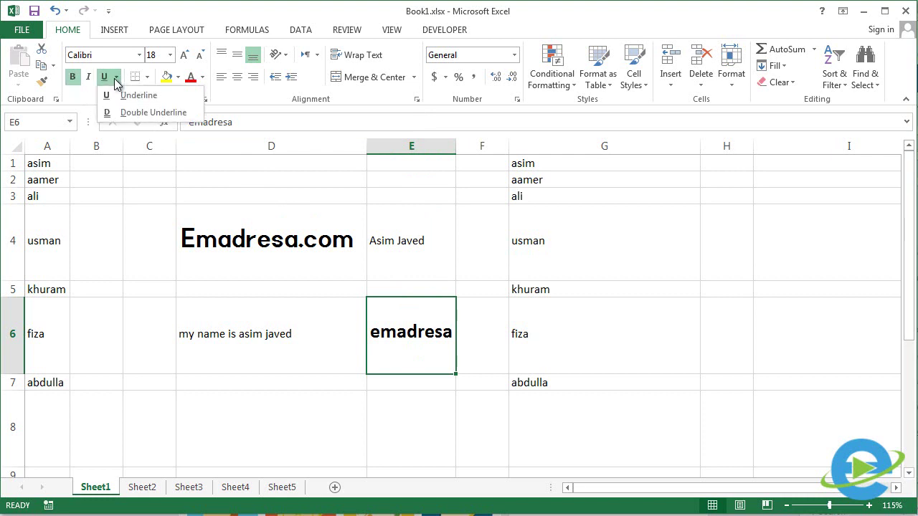
{"action": "left_click", "coordinate": [147, 112]}
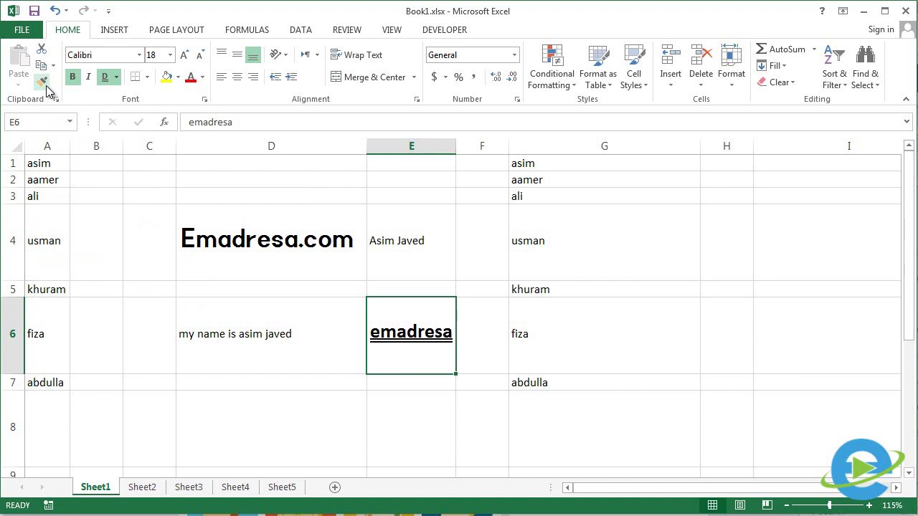
Copy E6's bold 18 pt double-underlined style onto E4 and auto-fit column E.
{"action": "left_click", "coordinate": [46, 84]}
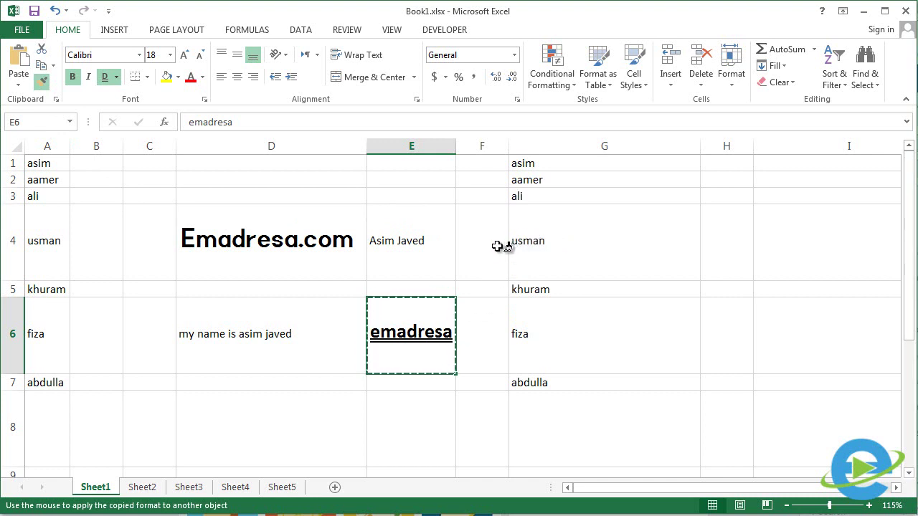
{"action": "left_click", "coordinate": [428, 243]}
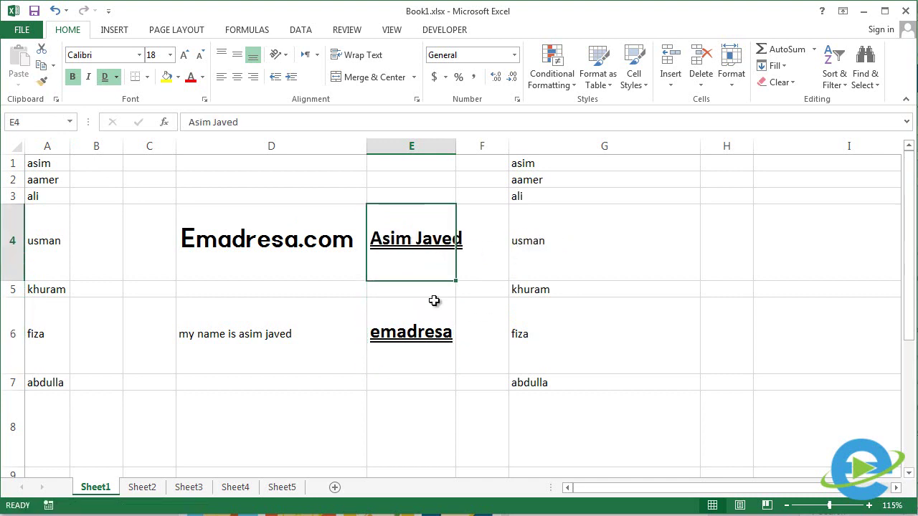
{"action": "double_click", "coordinate": [454, 142]}
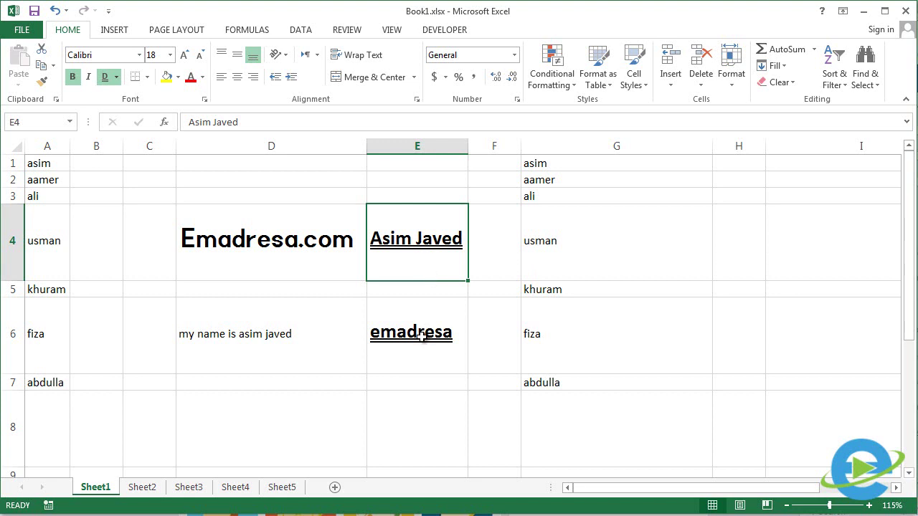
Paint E4's style onto the names in A1:A5, G3 and G6, auto-fitting column A.
{"action": "left_click", "coordinate": [41, 81]}
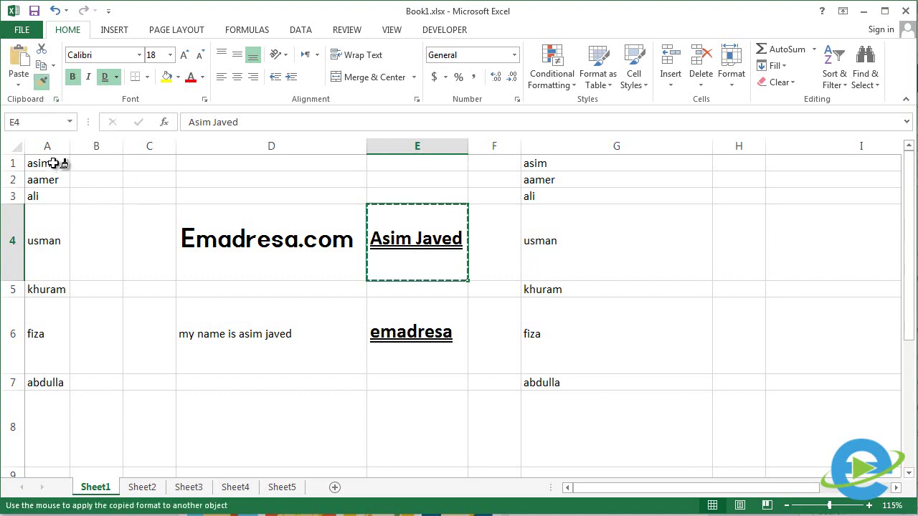
{"action": "left_click_drag", "start_coordinate": [58, 163], "coordinate": [56, 289]}
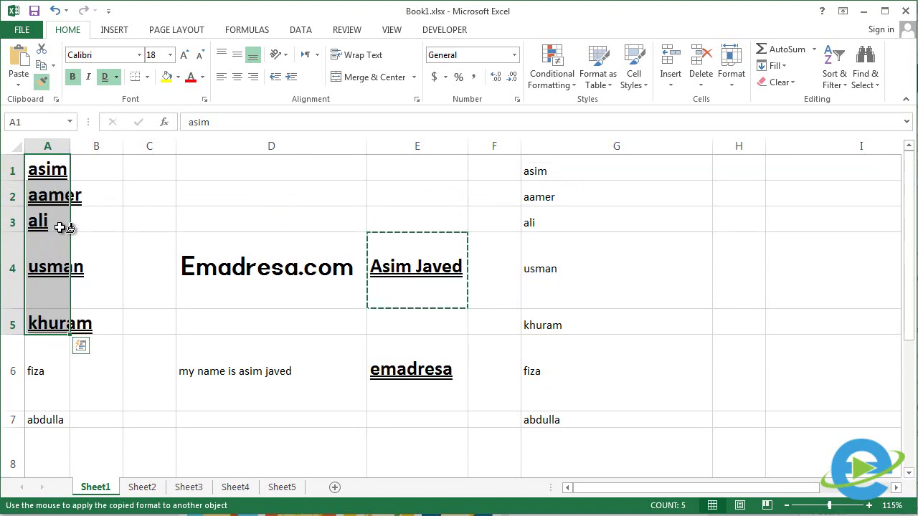
{"action": "double_click", "coordinate": [72, 140]}
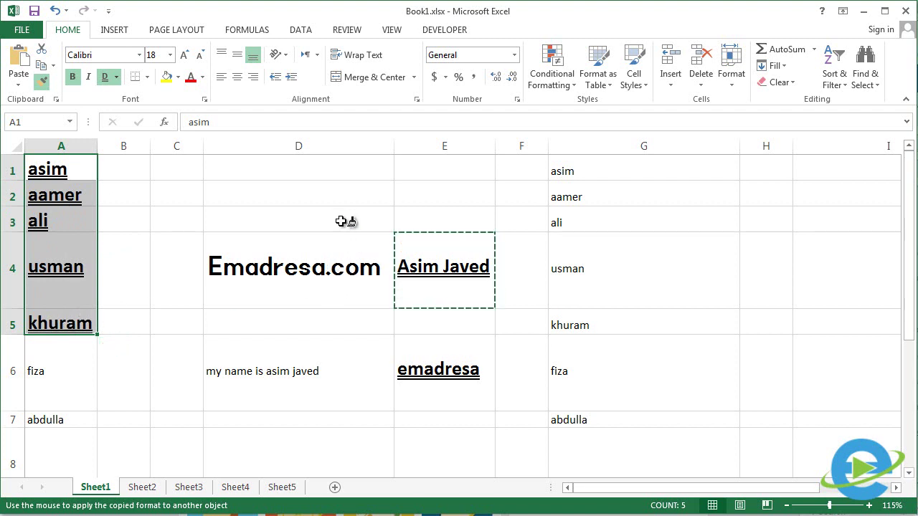
{"action": "left_click", "coordinate": [564, 226]}
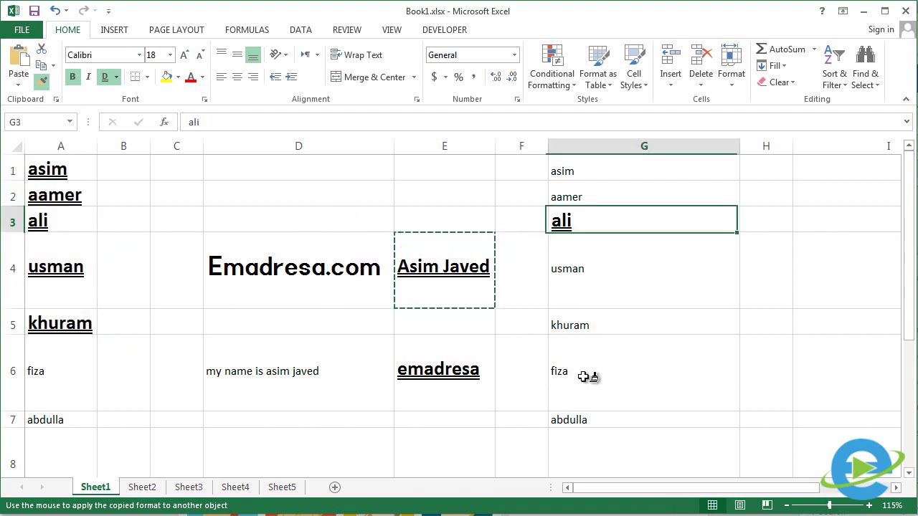
{"action": "left_click", "coordinate": [584, 393]}
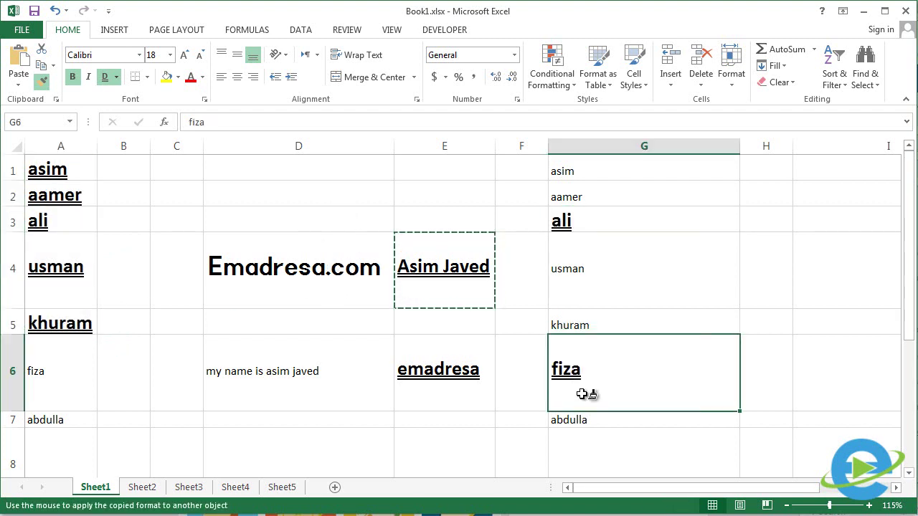
{"action": "left_click", "coordinate": [42, 81]}
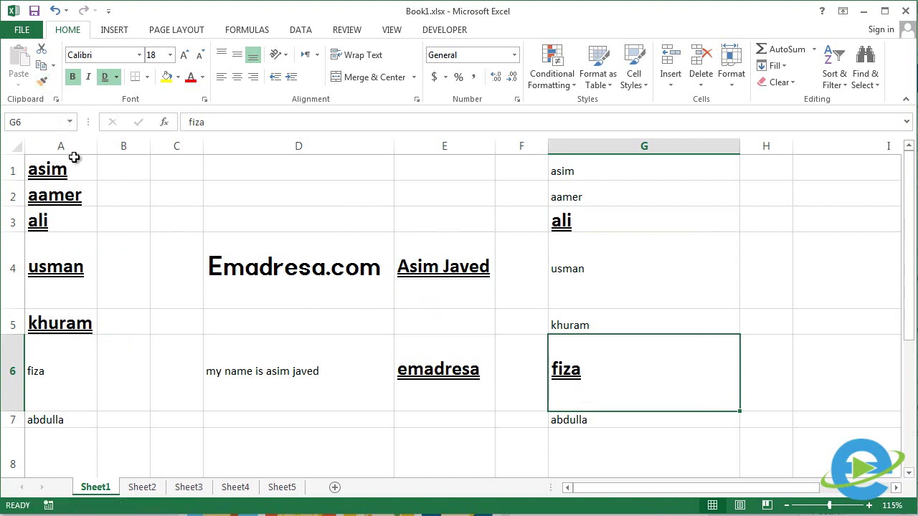
{"action": "left_click", "coordinate": [327, 372]}
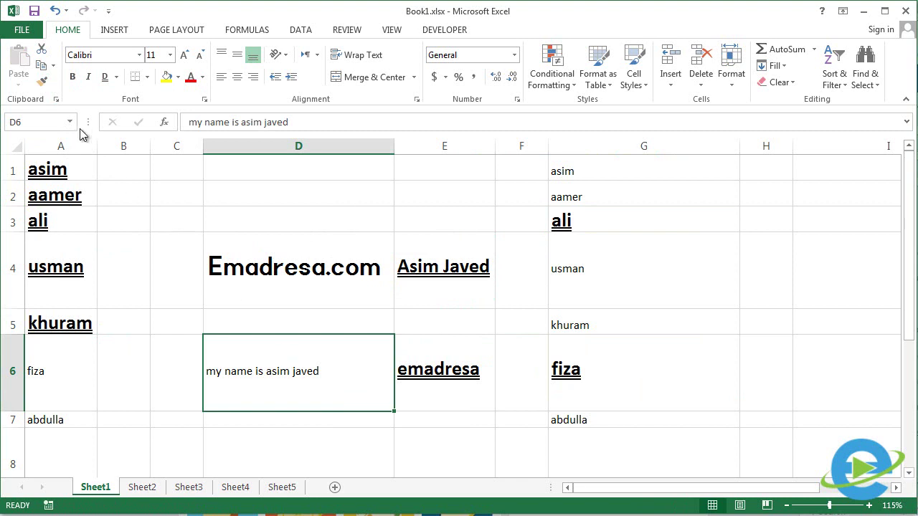
Copy D6's plain formatting onto Emadresa.com in D4.
{"action": "left_click", "coordinate": [42, 81]}
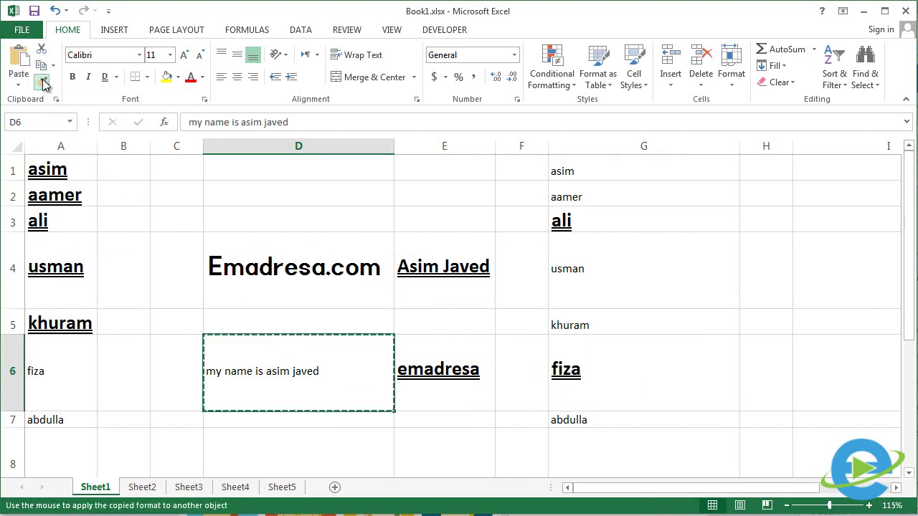
{"action": "left_click", "coordinate": [299, 254]}
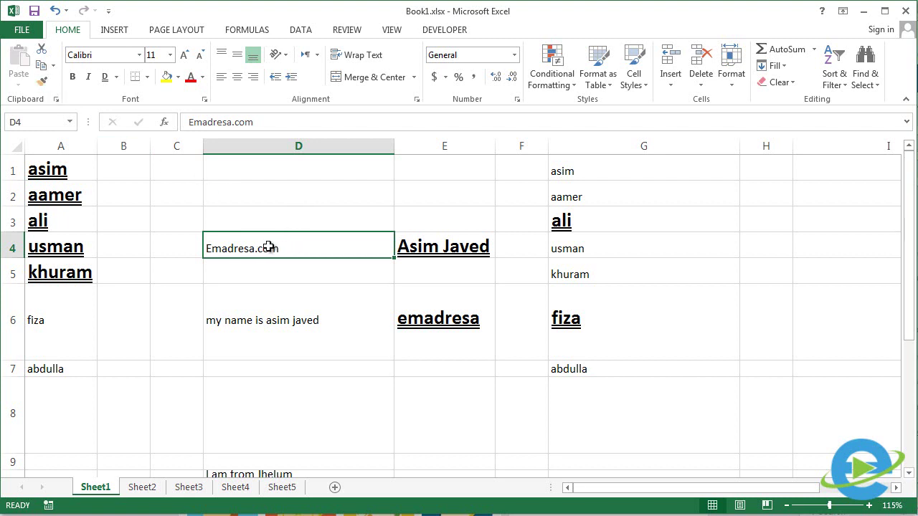
{"action": "left_click", "coordinate": [363, 328]}
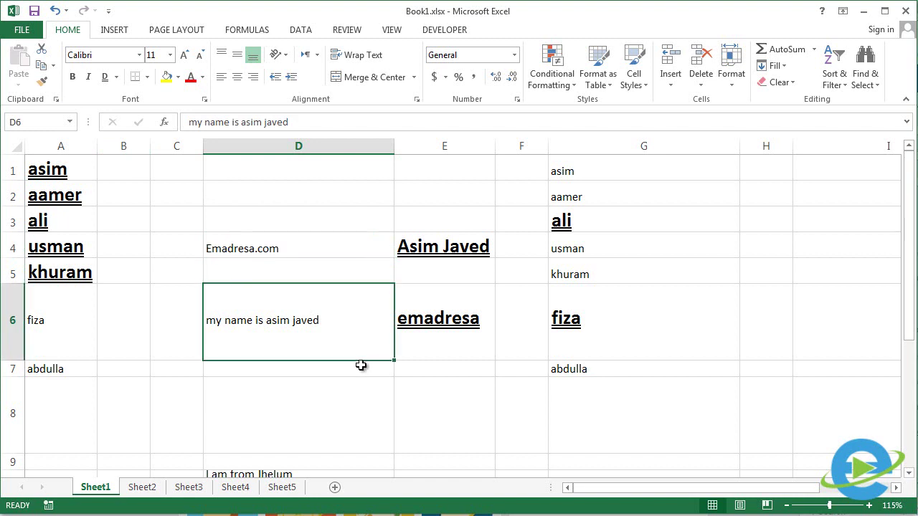
Return G3, G6, A2 and A4 to D6's plain 11 pt formatting.
{"action": "left_click", "coordinate": [44, 86]}
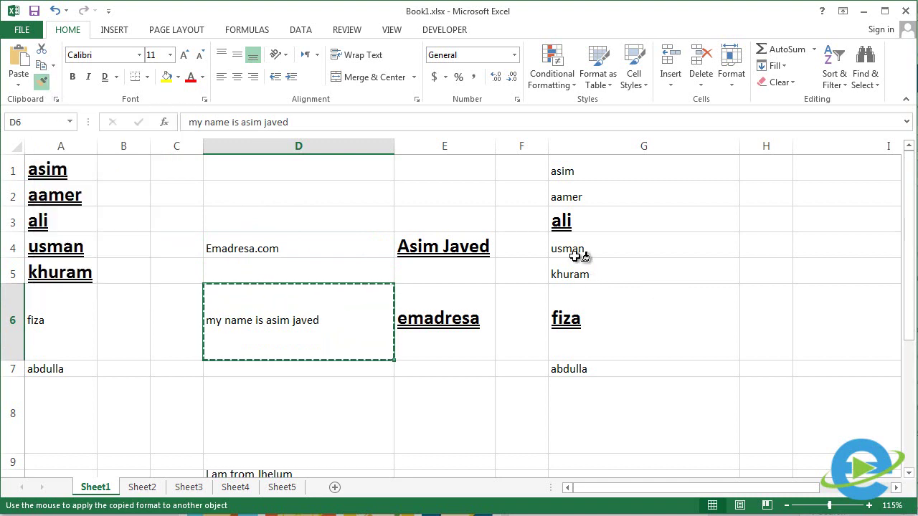
{"action": "left_click", "coordinate": [598, 226]}
{"action": "left_click", "coordinate": [624, 350]}
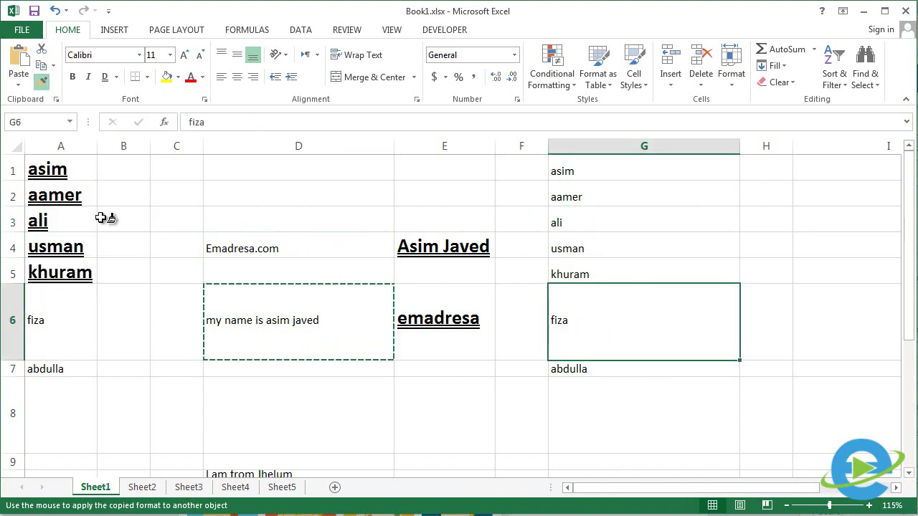
{"action": "left_click", "coordinate": [69, 189]}
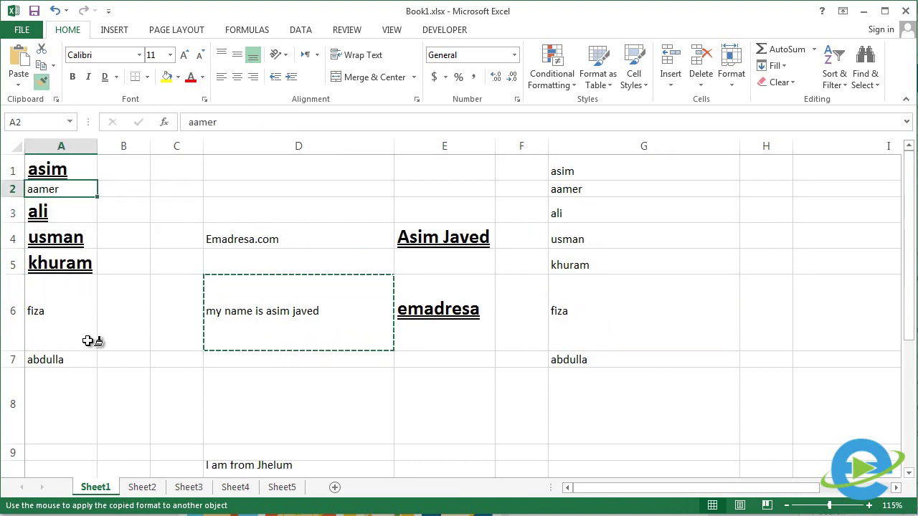
{"action": "left_click", "coordinate": [72, 239]}
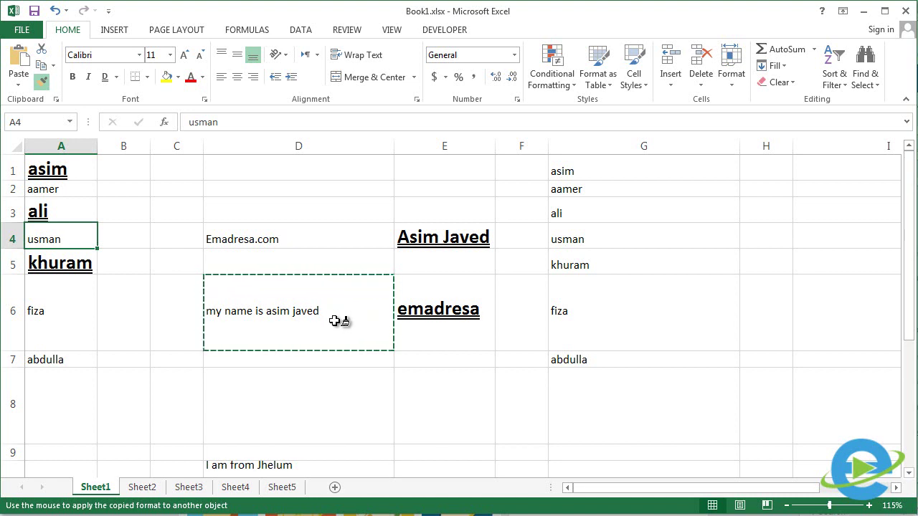
{"action": "scroll", "coordinate": [343, 348], "scroll_direction": "down", "scroll_amount": 3}
{"action": "scroll", "coordinate": [343, 348], "scroll_direction": "up", "scroll_amount": 2}
{"action": "scroll", "coordinate": [343, 348], "scroll_direction": "up", "scroll_amount": 3}
{"action": "left_click", "coordinate": [41, 81]}
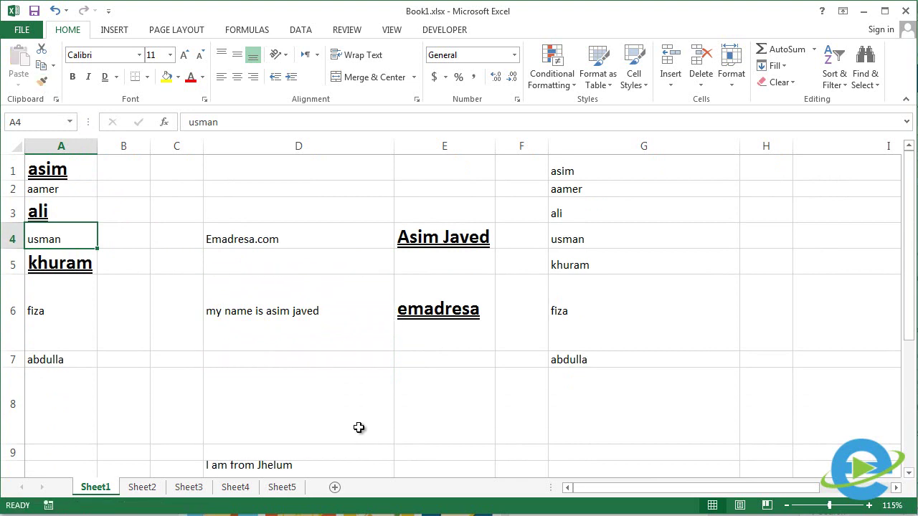
Apply E4's bold, double-underlined 18 pt style to G1, G6, A6 and the D10 sentence.
{"action": "left_click", "coordinate": [358, 427]}
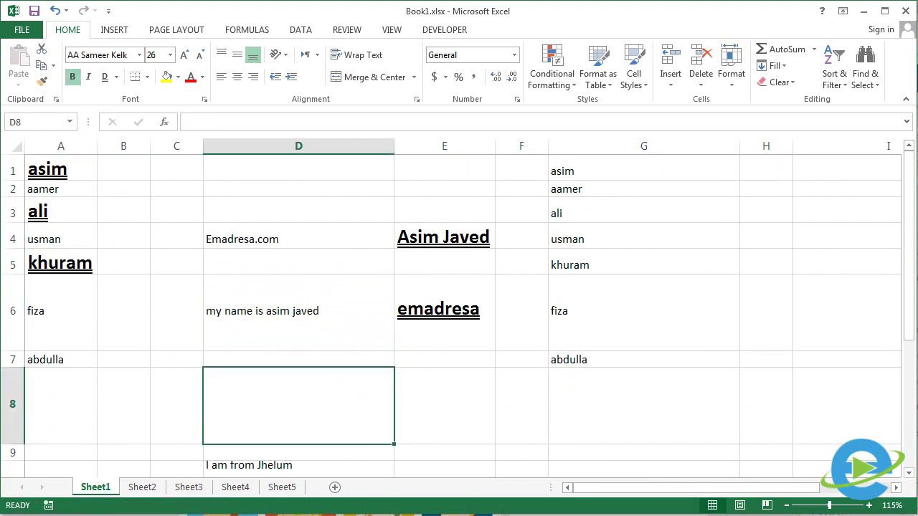
{"action": "left_click", "coordinate": [486, 244]}
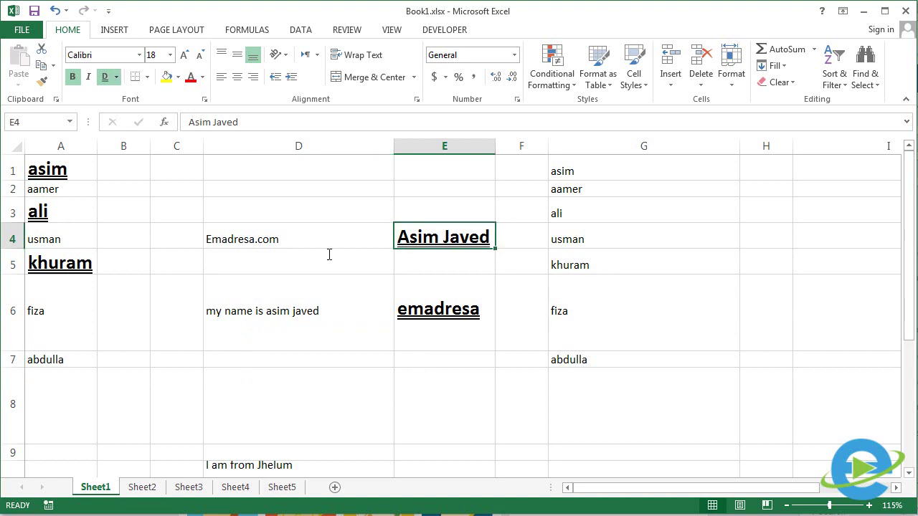
{"action": "double_click", "coordinate": [39, 82]}
{"action": "left_click", "coordinate": [572, 176]}
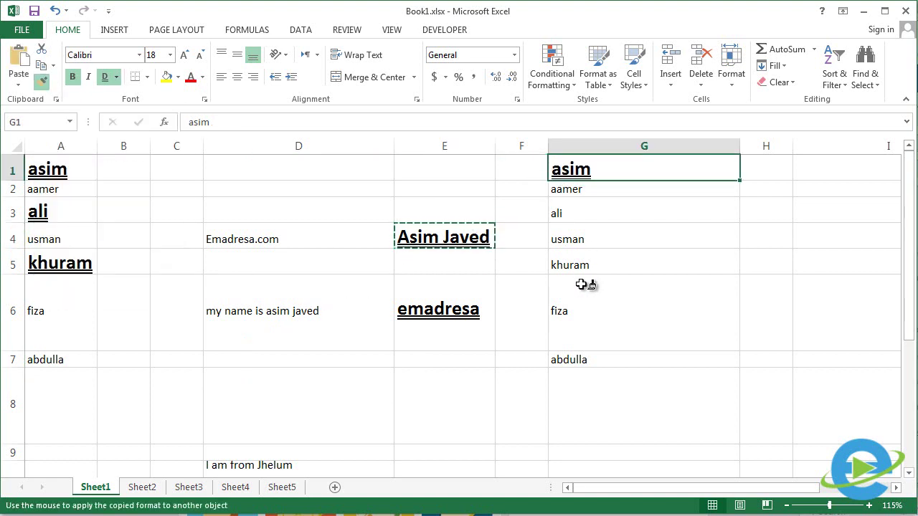
{"action": "left_click", "coordinate": [582, 334]}
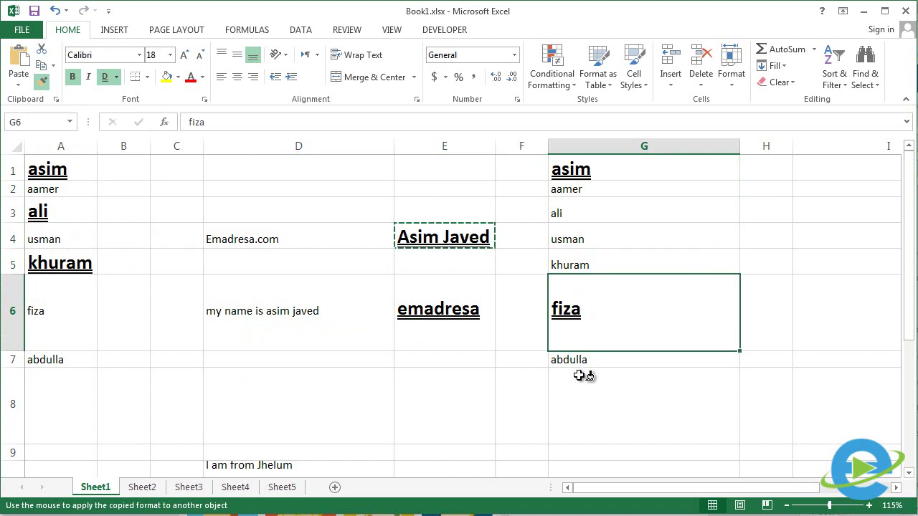
{"action": "left_click", "coordinate": [77, 323]}
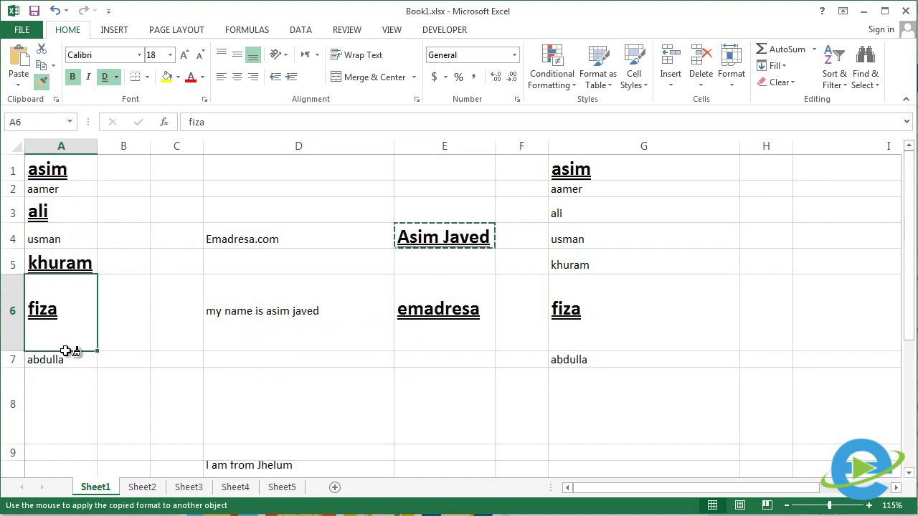
{"action": "left_click", "coordinate": [254, 464]}
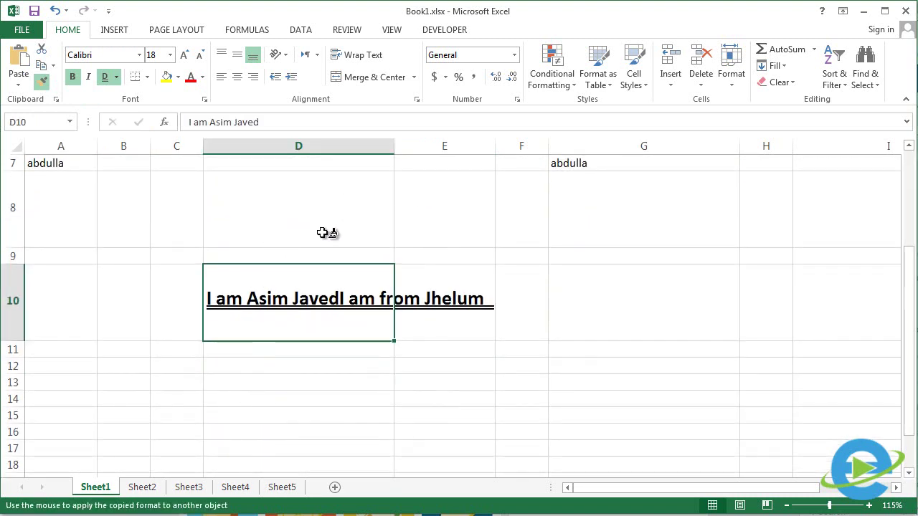
{"action": "scroll", "coordinate": [323, 232], "scroll_direction": "up", "scroll_amount": 2}
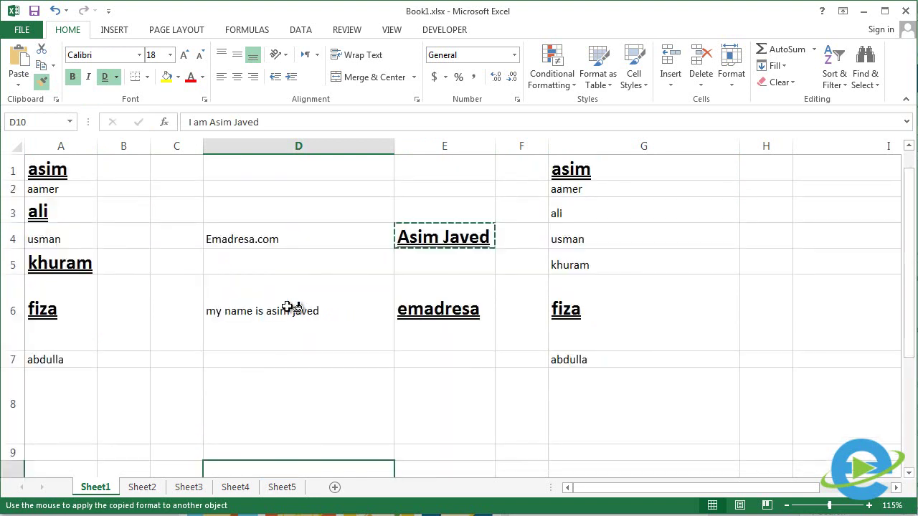
{"action": "left_click", "coordinate": [41, 82]}
{"action": "scroll", "coordinate": [127, 205], "scroll_direction": "down", "scroll_amount": 2}
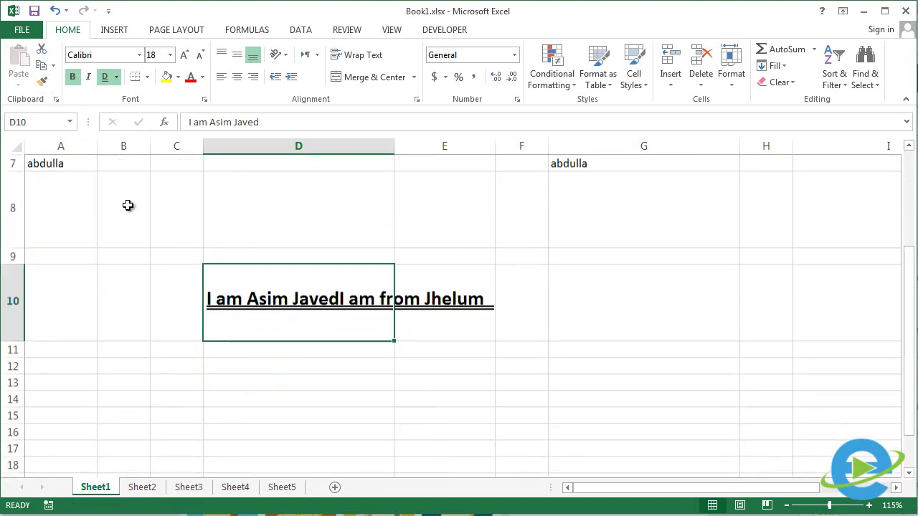
{"action": "left_click", "coordinate": [328, 204]}
{"action": "scroll", "coordinate": [322, 294], "scroll_direction": "up", "scroll_amount": 2}
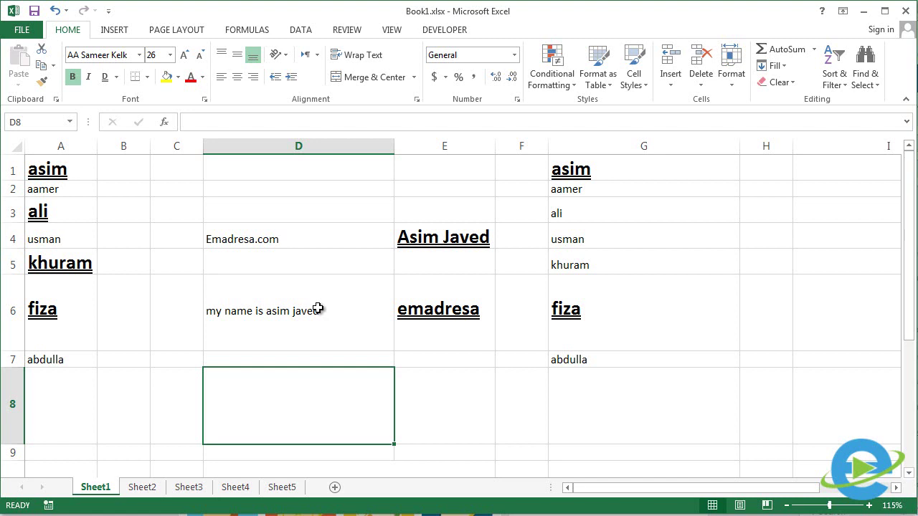
Turn emadresa in E6 red and copy that red style to A1, A5, A6, G6 and G4.
{"action": "left_click", "coordinate": [430, 304]}
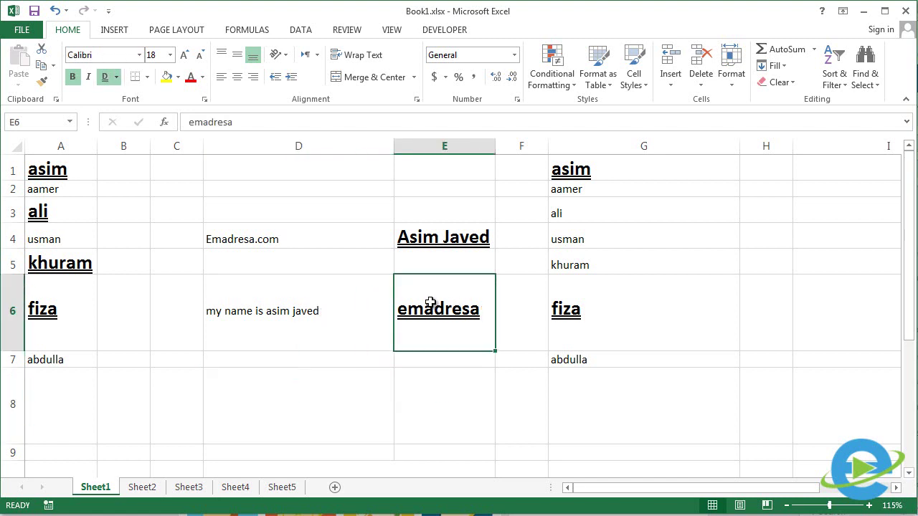
{"action": "left_click", "coordinate": [189, 78]}
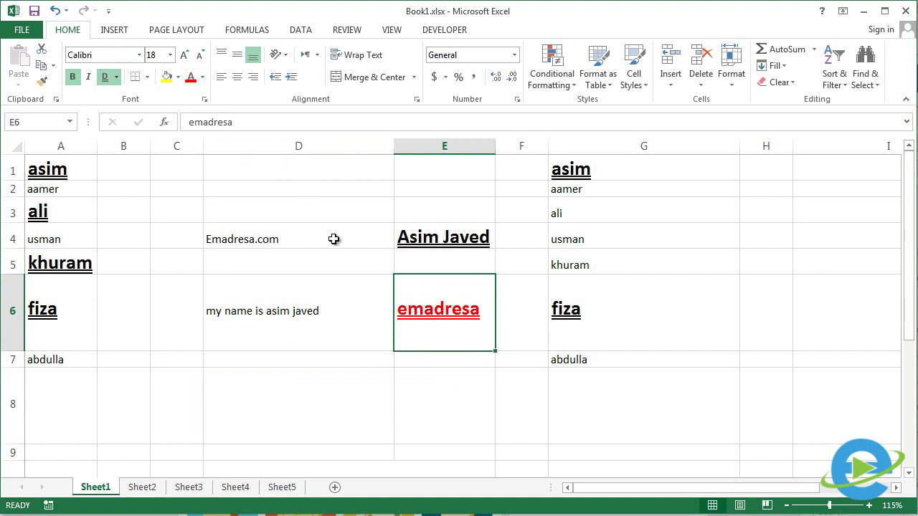
{"action": "double_click", "coordinate": [41, 86]}
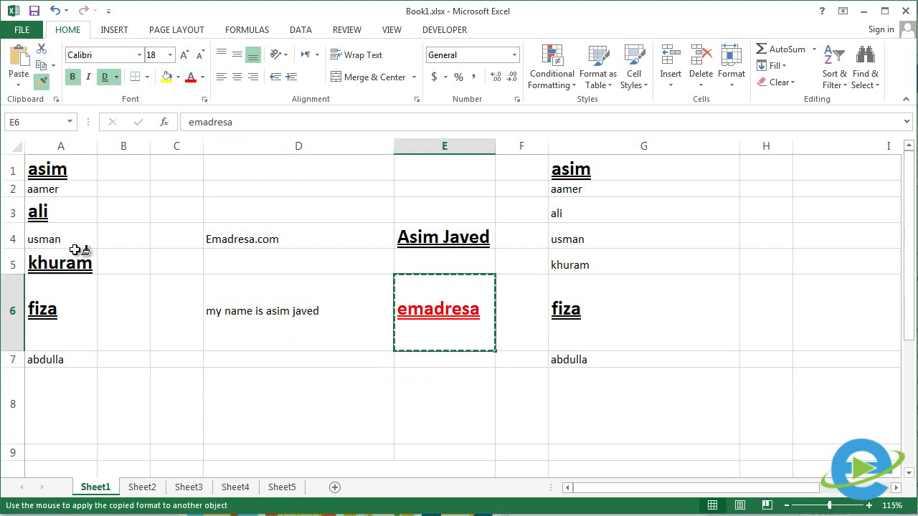
{"action": "left_click", "coordinate": [72, 171]}
{"action": "left_click", "coordinate": [75, 265]}
{"action": "left_click", "coordinate": [72, 326]}
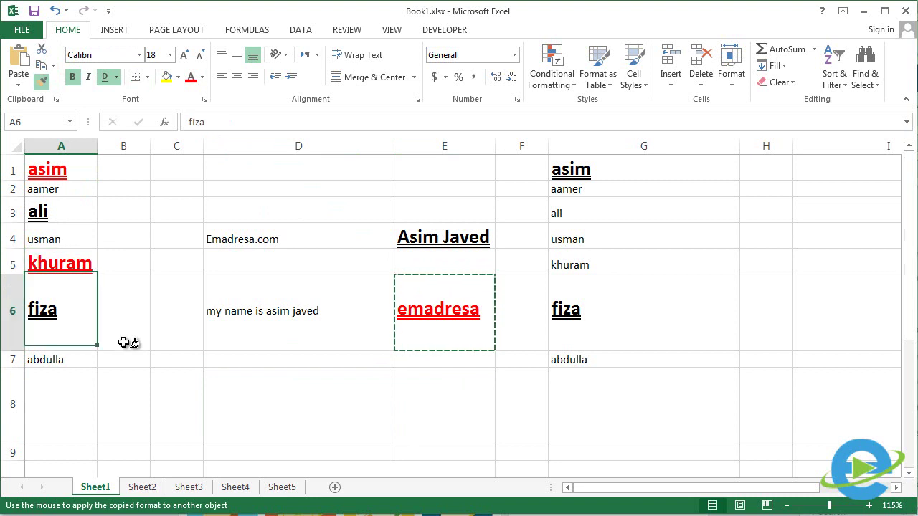
{"action": "left_click", "coordinate": [602, 308]}
{"action": "left_click", "coordinate": [615, 239]}
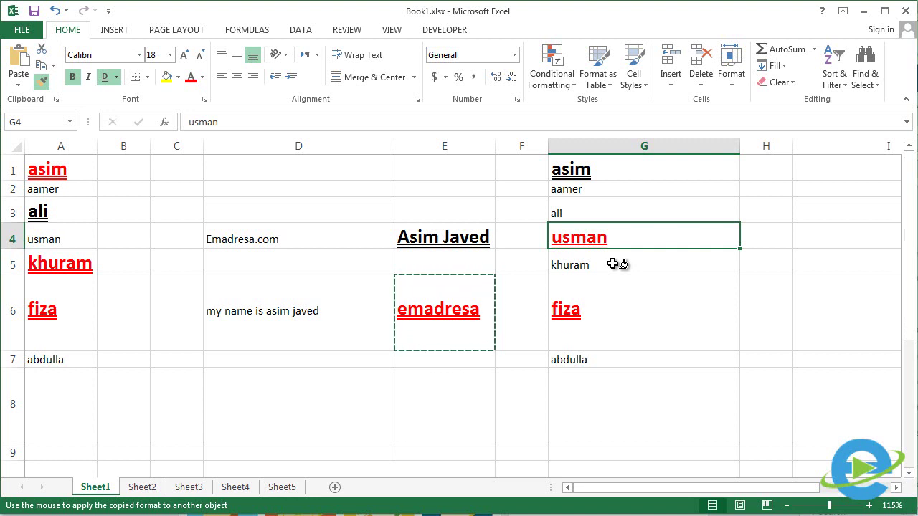
{"action": "left_click", "coordinate": [41, 81]}
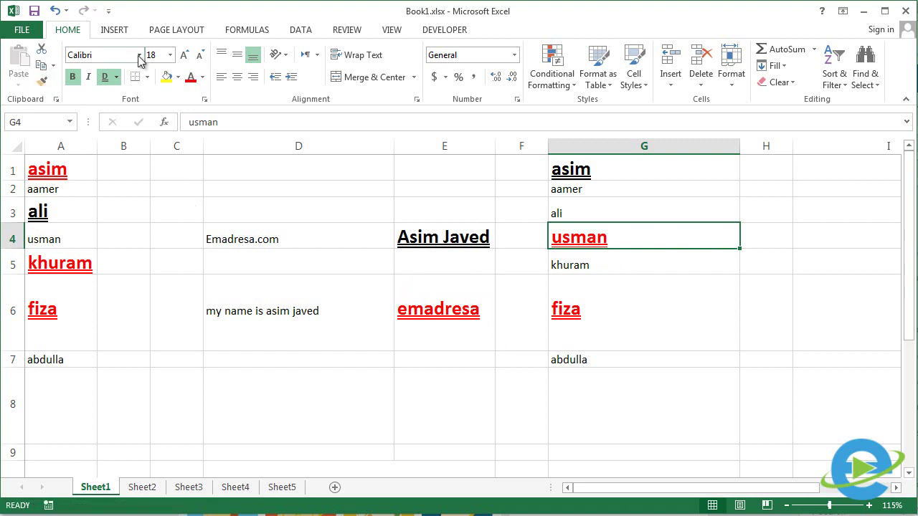
{"action": "left_click", "coordinate": [170, 56]}
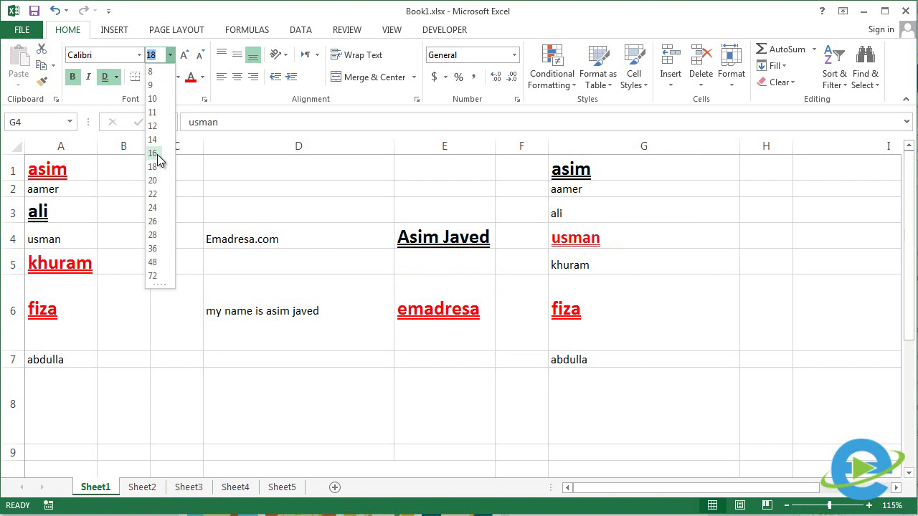
{"action": "left_click", "coordinate": [291, 232]}
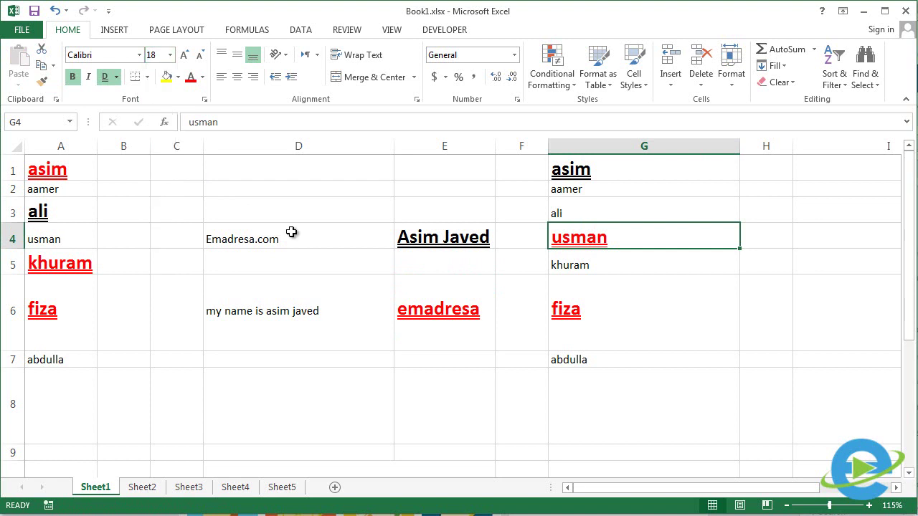
{"action": "left_click", "coordinate": [291, 231]}
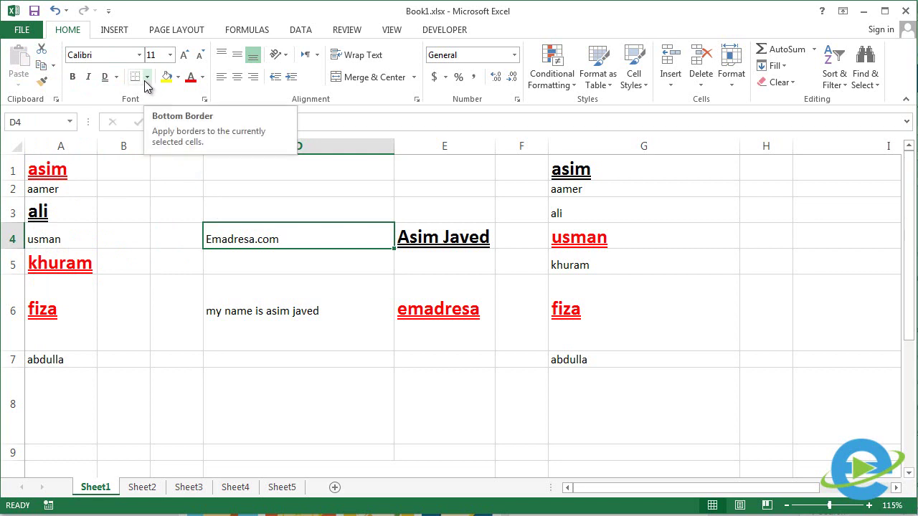
{"action": "left_click", "coordinate": [228, 213]}
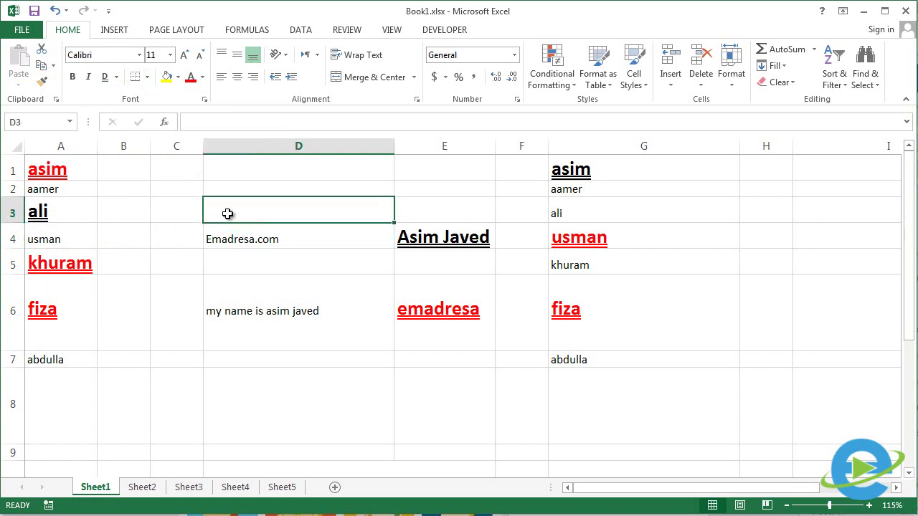